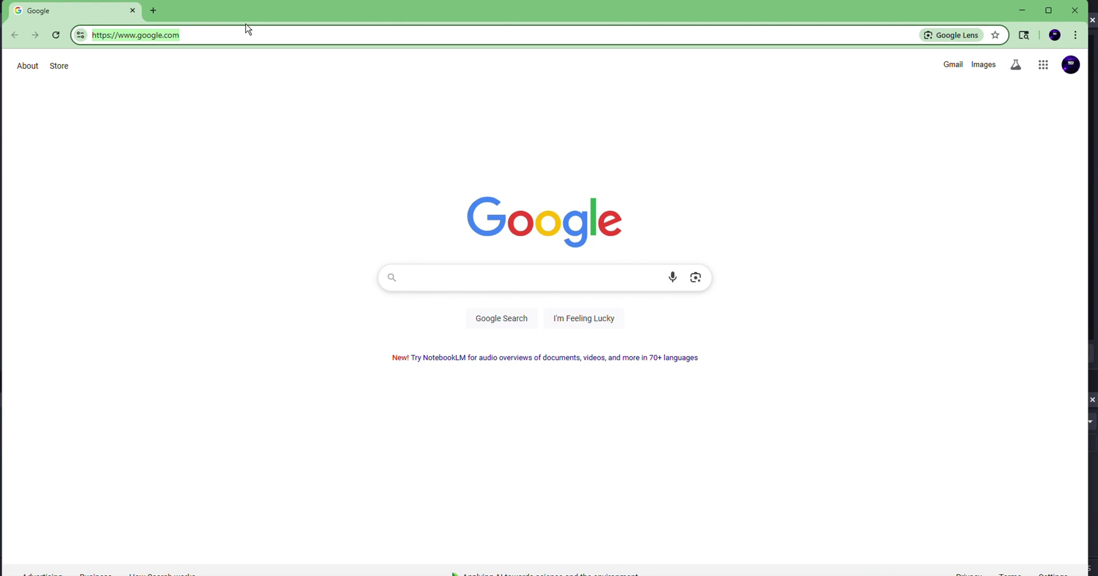
Search Google for 'samsung flow for windows' and open its Microsoft Store page.
type("sam")
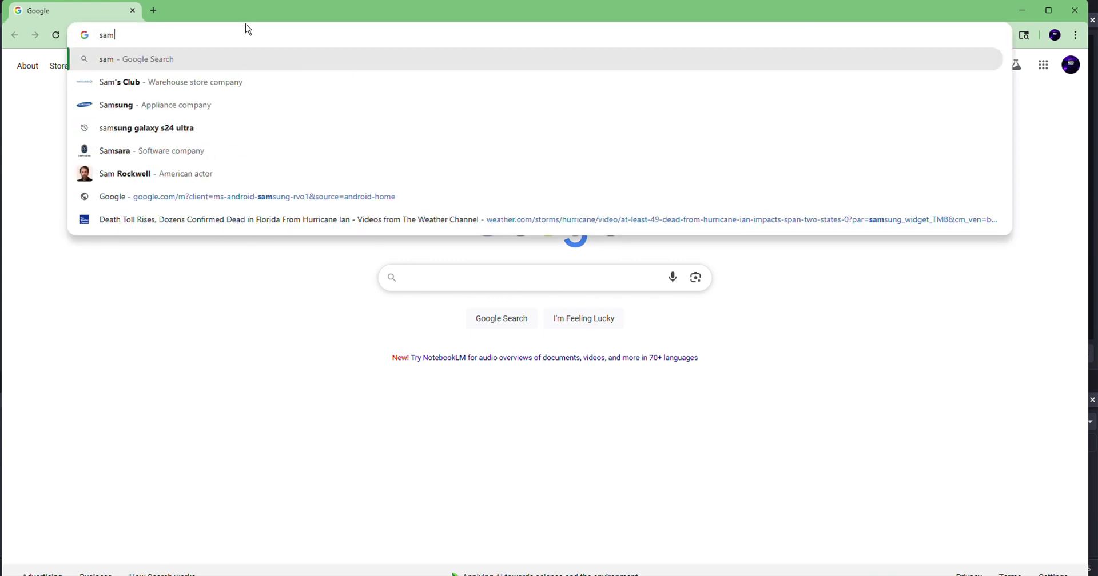
type("sung flow")
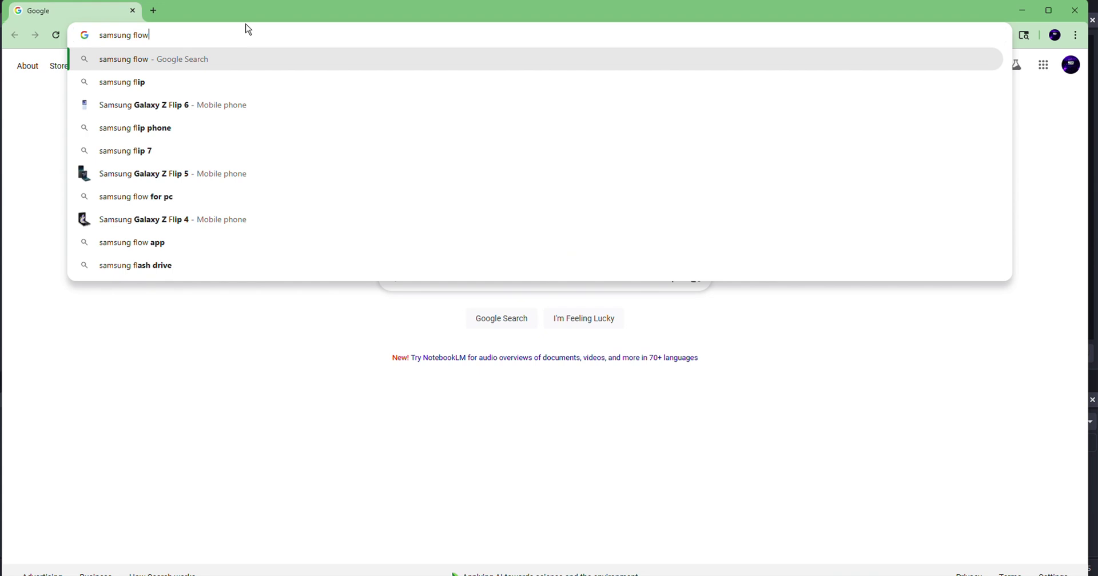
type(" for windo")
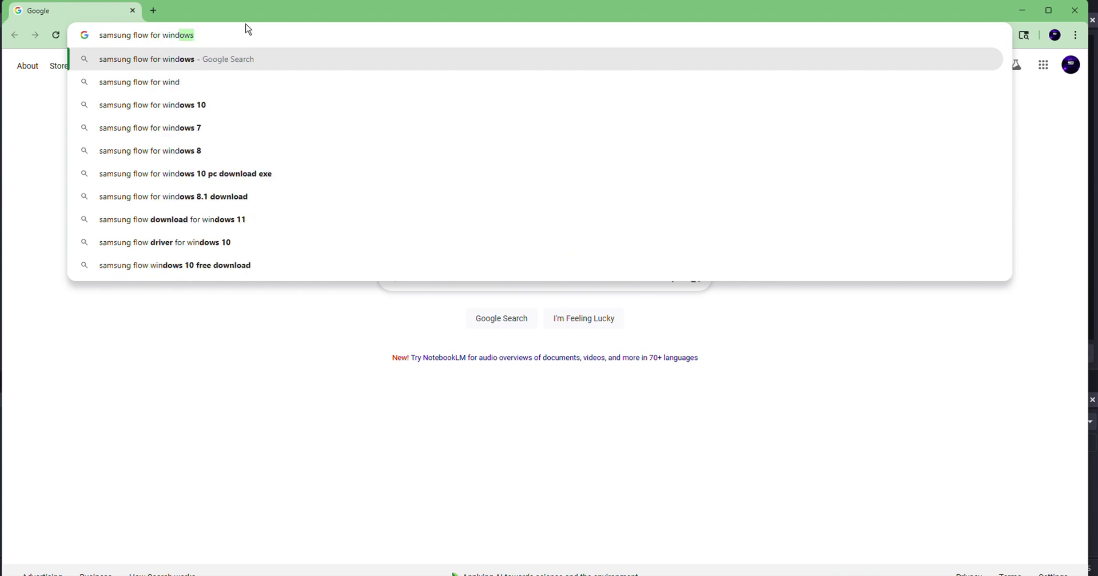
type("ws")
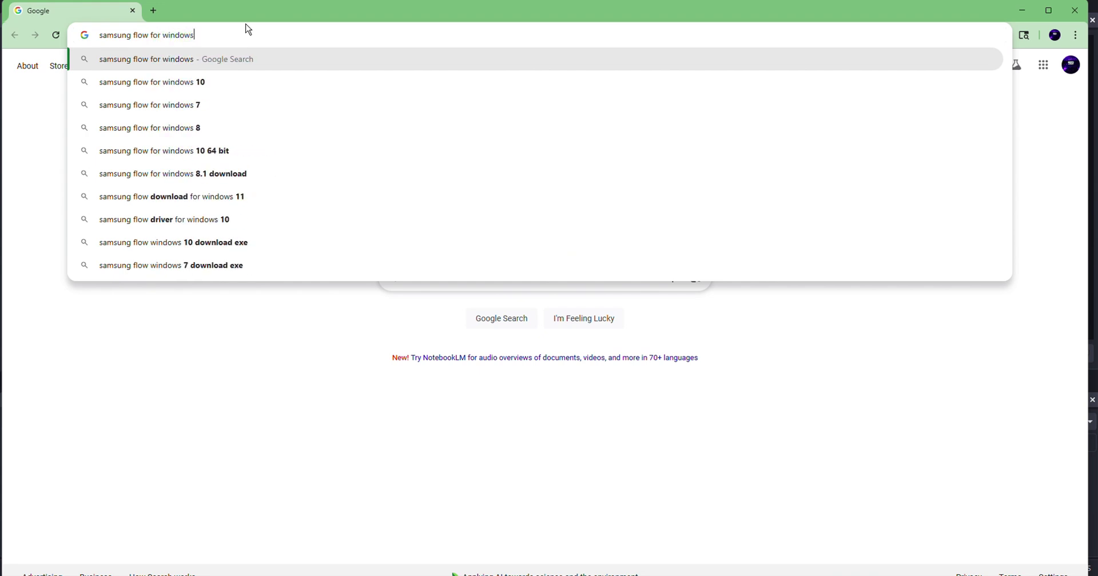
key("Return")
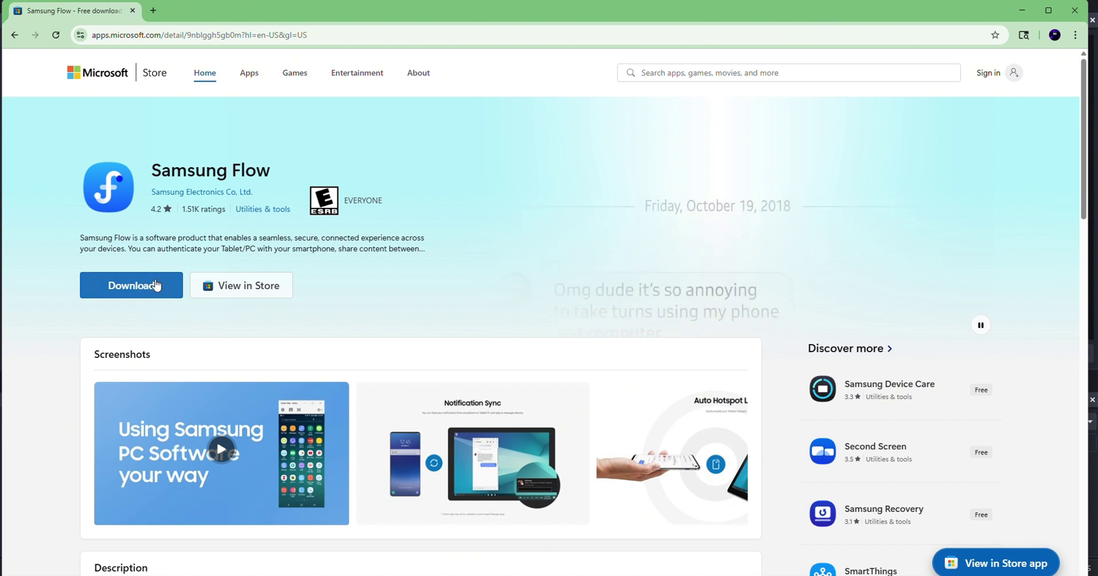
Close the Chrome window showing the Samsung Flow store page.
left_click(1075, 10)
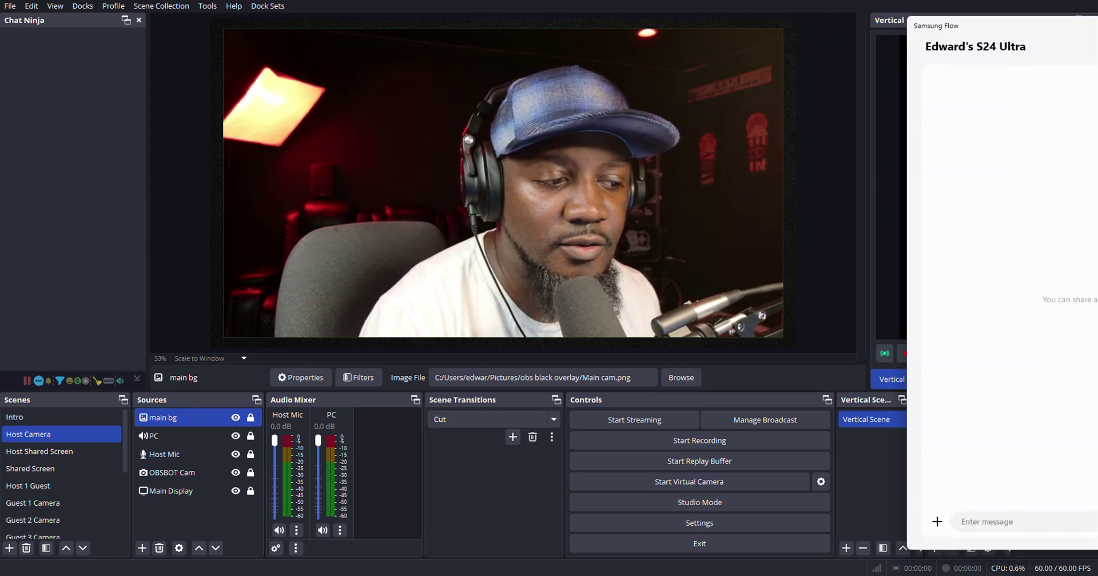
Center the Samsung Flow window and start Smart View to mirror the phone.
left_click_drag(1095, 23, 554, 40)
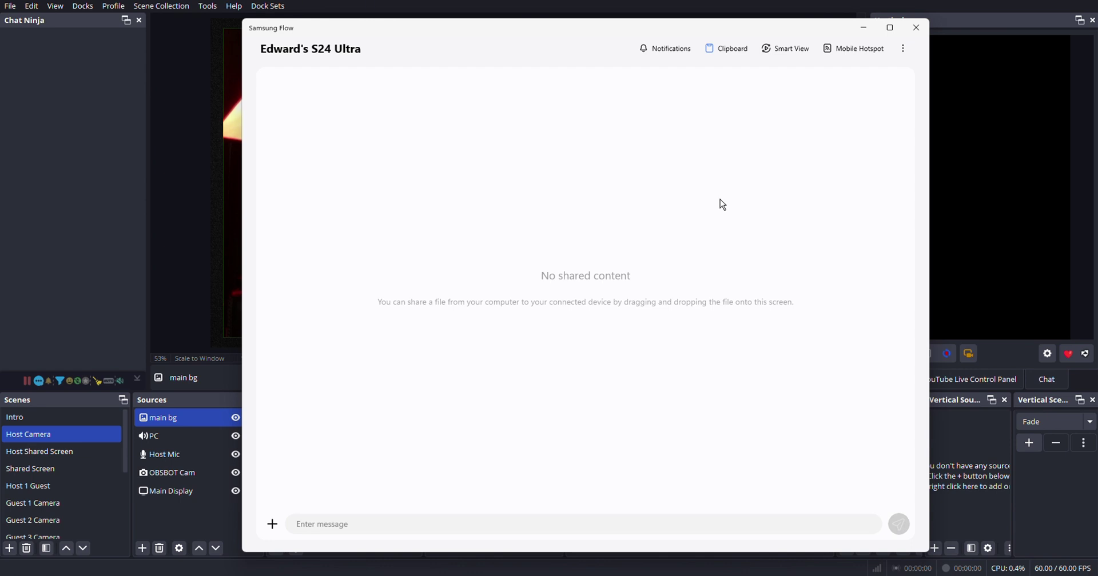
left_click(781, 50)
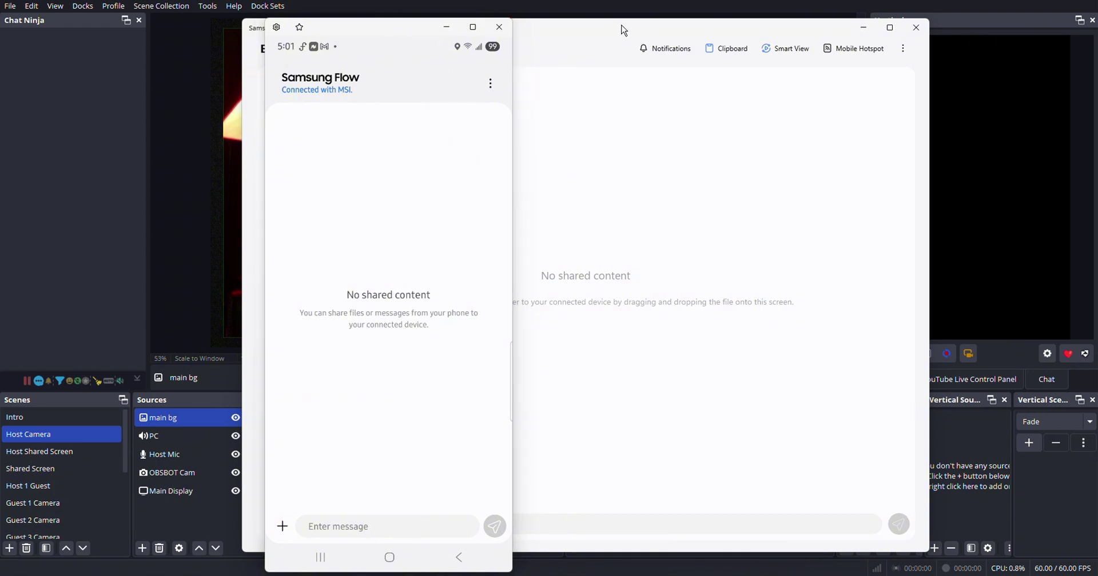
Move aside and minimize the main Samsung Flow window, then nudge the phone mirror left.
left_click_drag(791, 31, 1097, 111)
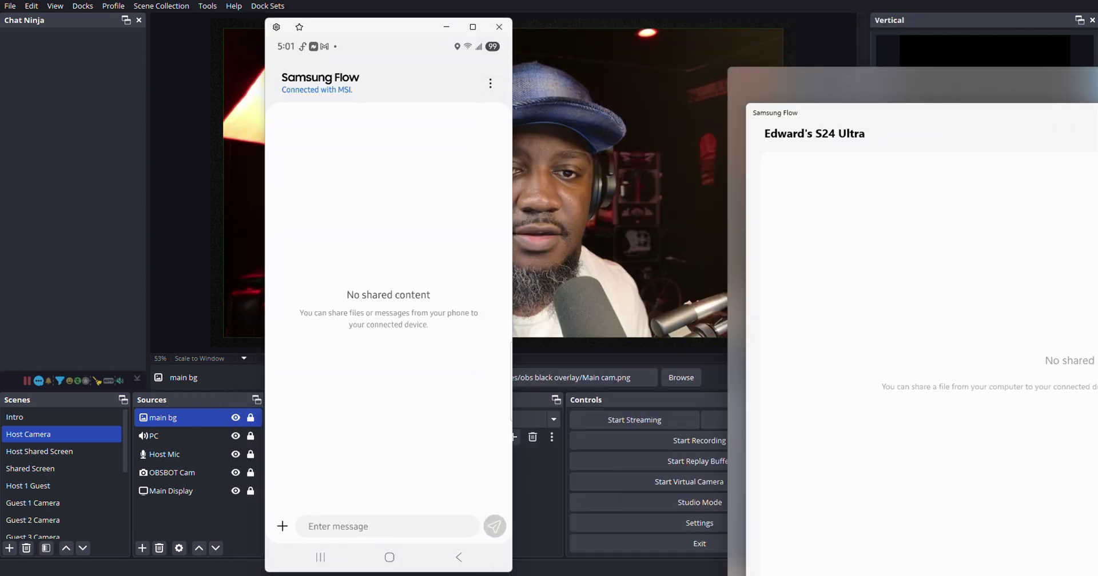
mouse_move(338, 33)
left_mouse_down()
mouse_move(711, 41)
mouse_move(689, 37)
left_mouse_up()
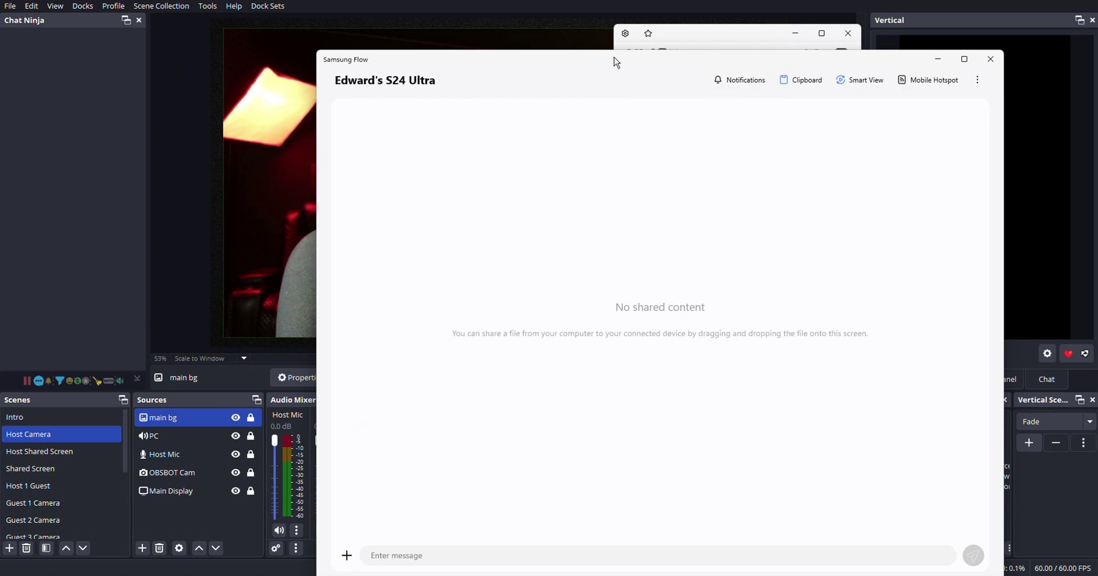
left_click(938, 59)
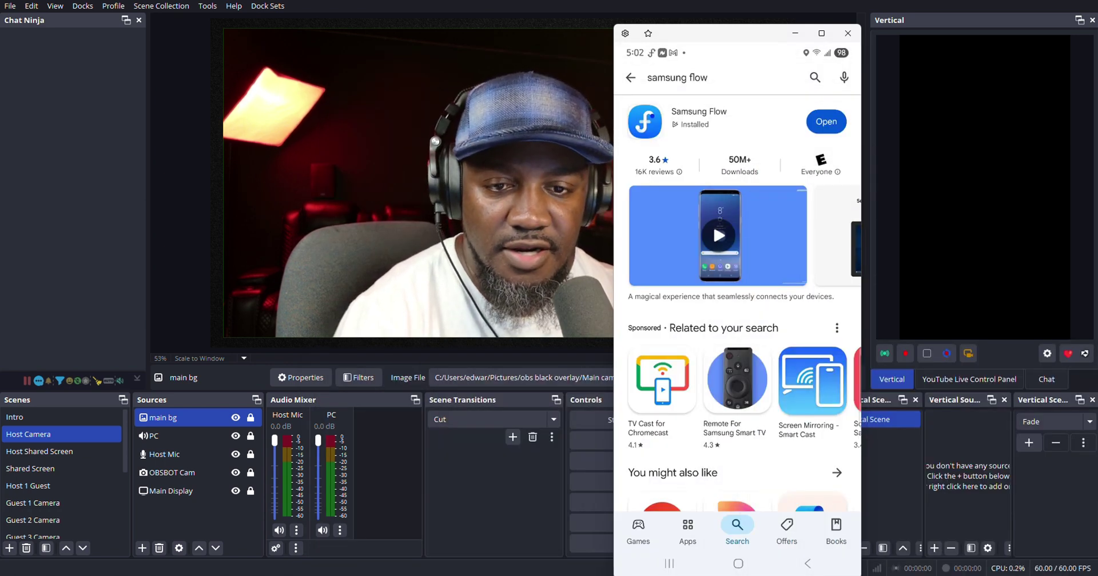
scroll(850, 234, "down", 3)
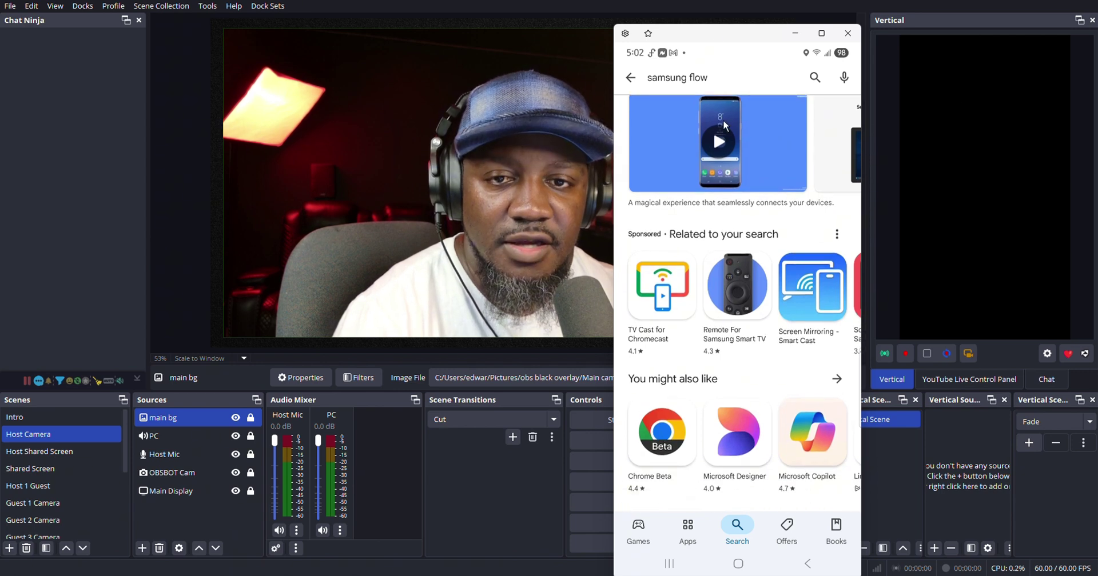
left_click_drag(703, 48, 679, 44)
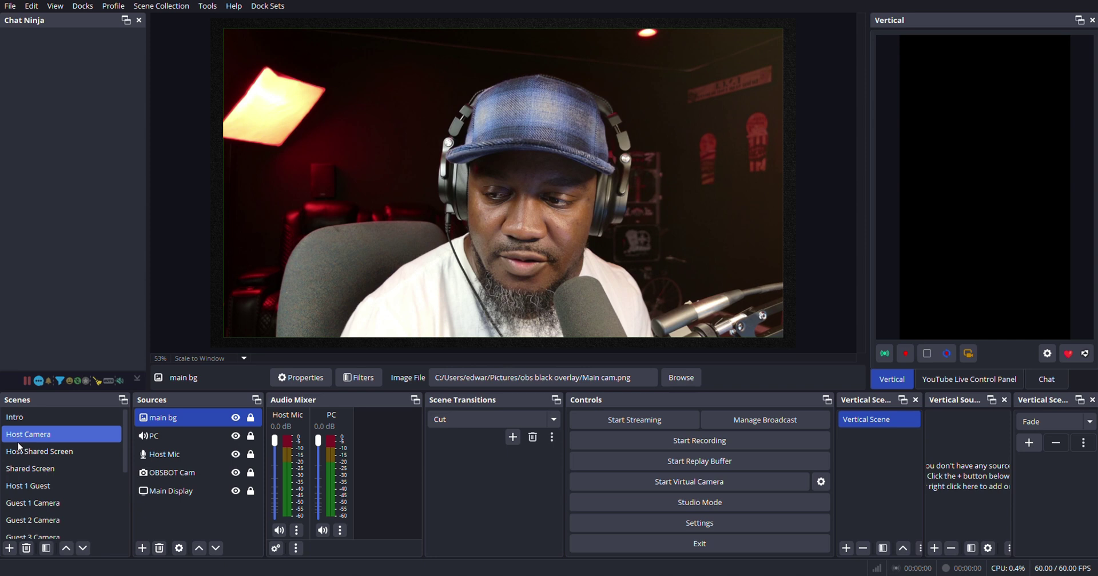
Duplicate the Host Camera scene as Host Camera 2.
right_click(47, 439)
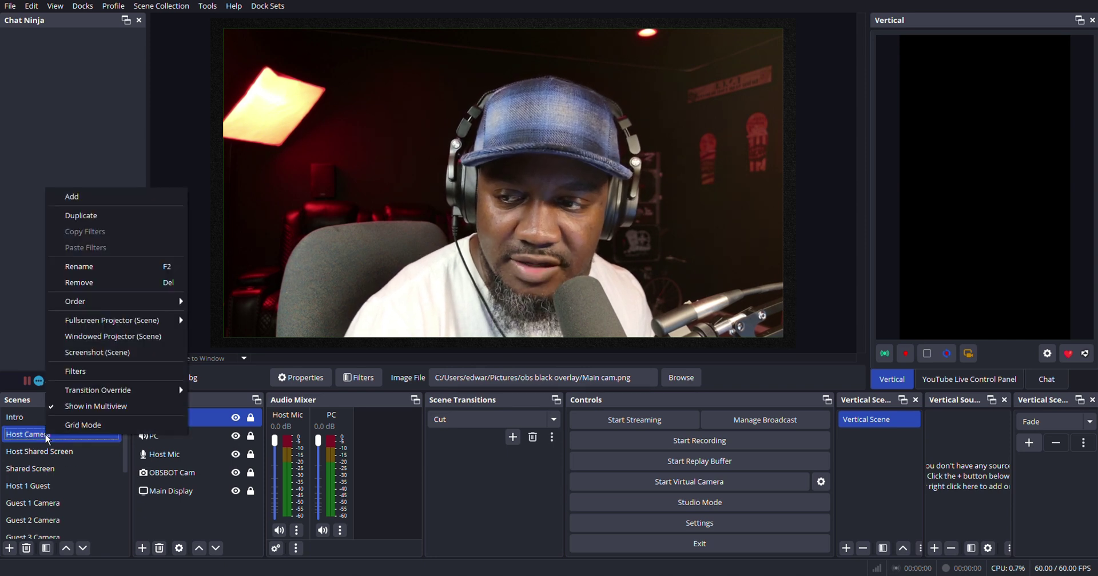
left_click(129, 211)
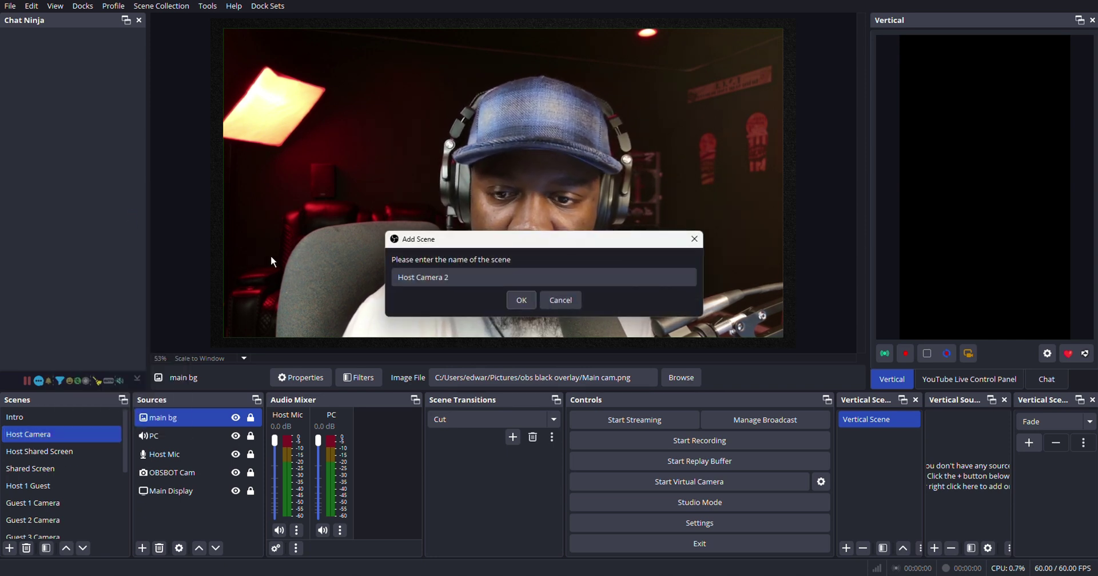
left_click(516, 302)
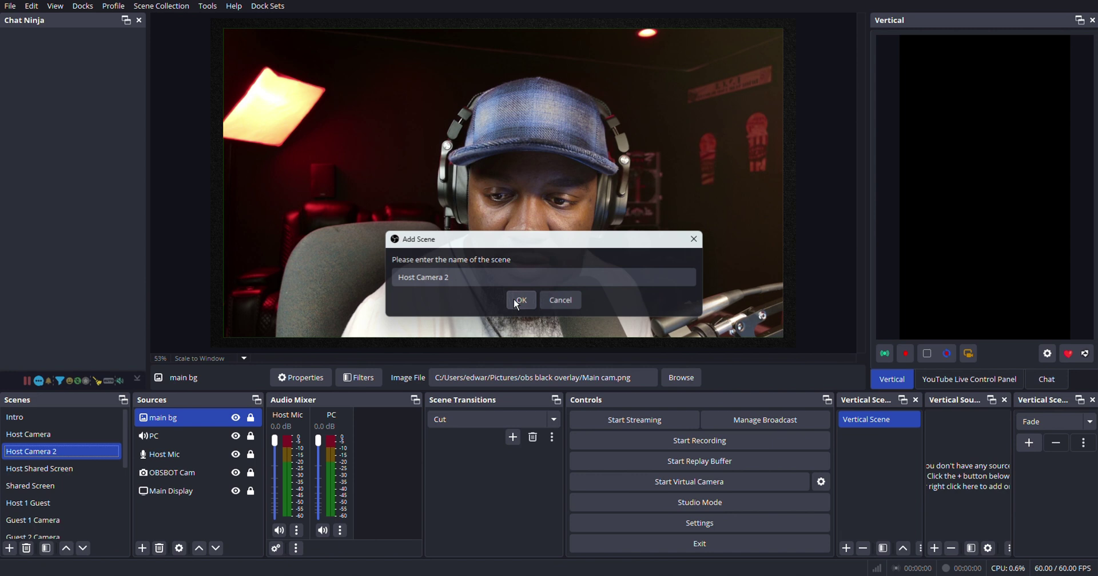
Rename the Host Camera 2 scene to 'Host Phone'.
right_click(33, 455)
left_click(86, 290)
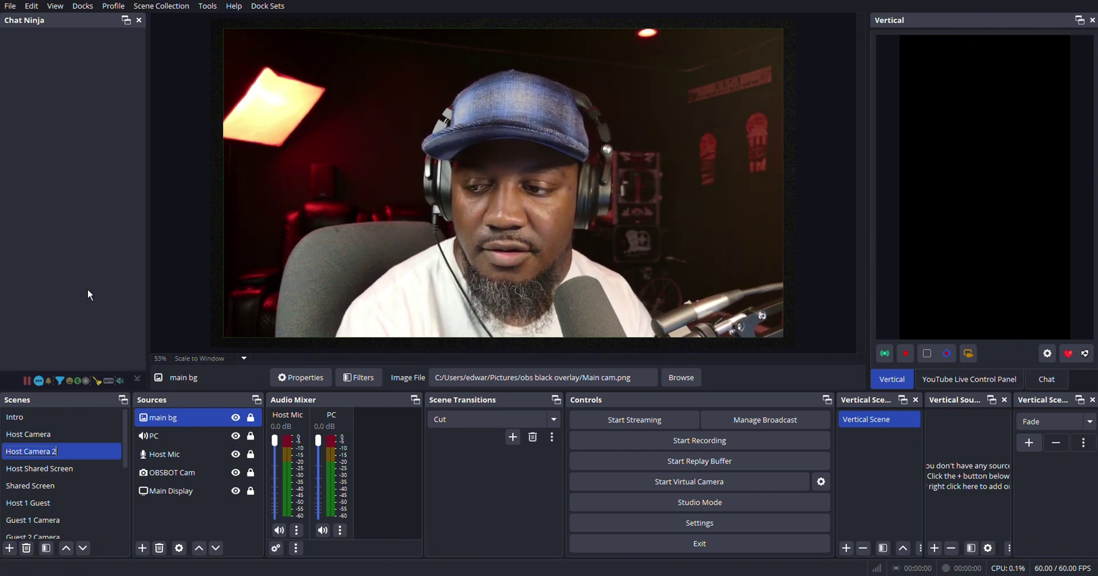
type("Hos")
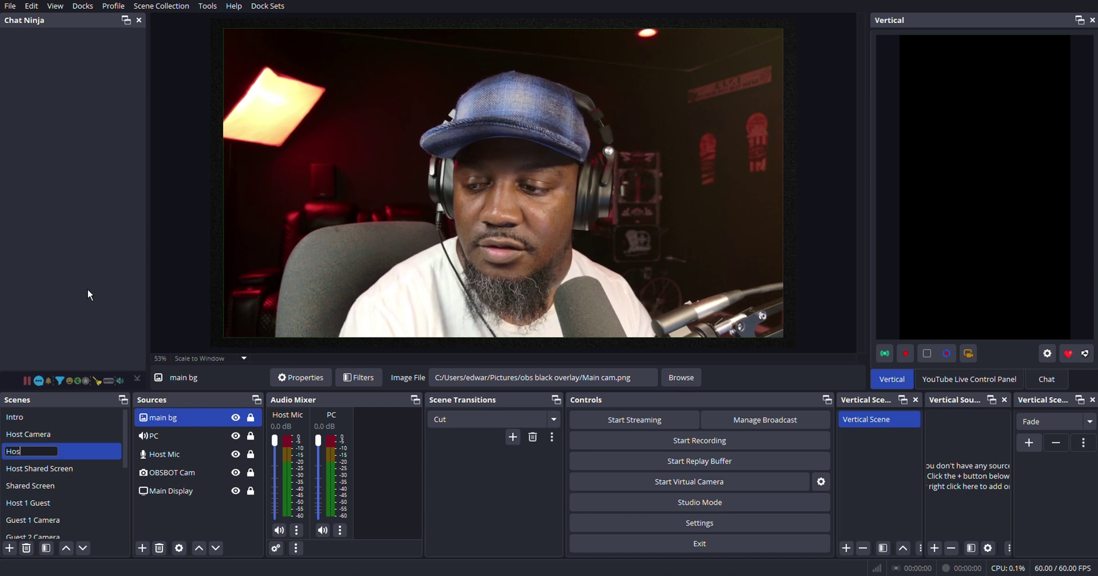
type("t Phone")
key("Return")
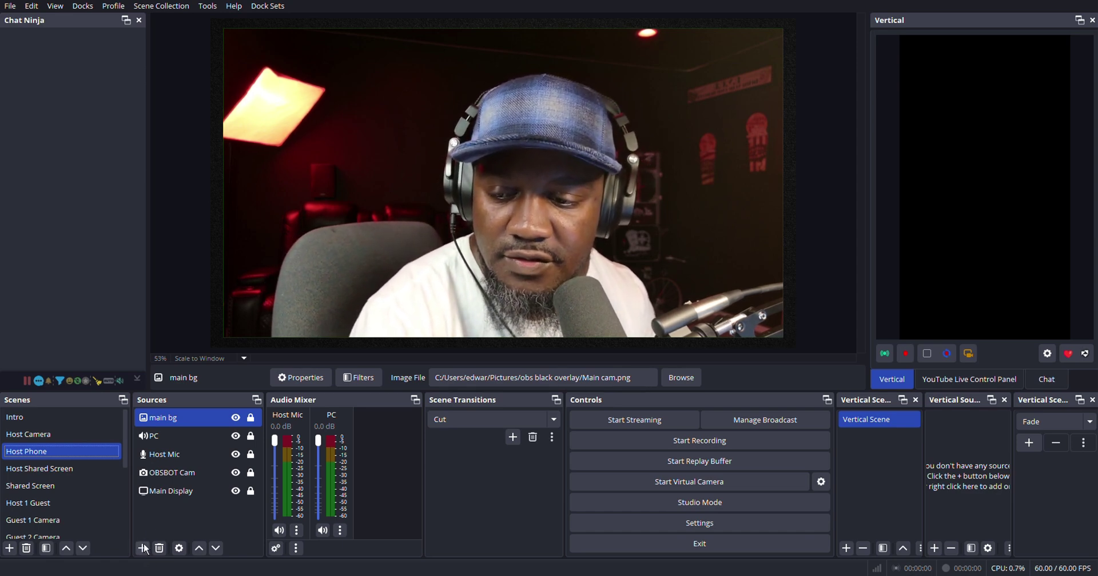
Add a new Window Capture source and enter the name 's24 ultra'.
left_click(143, 549)
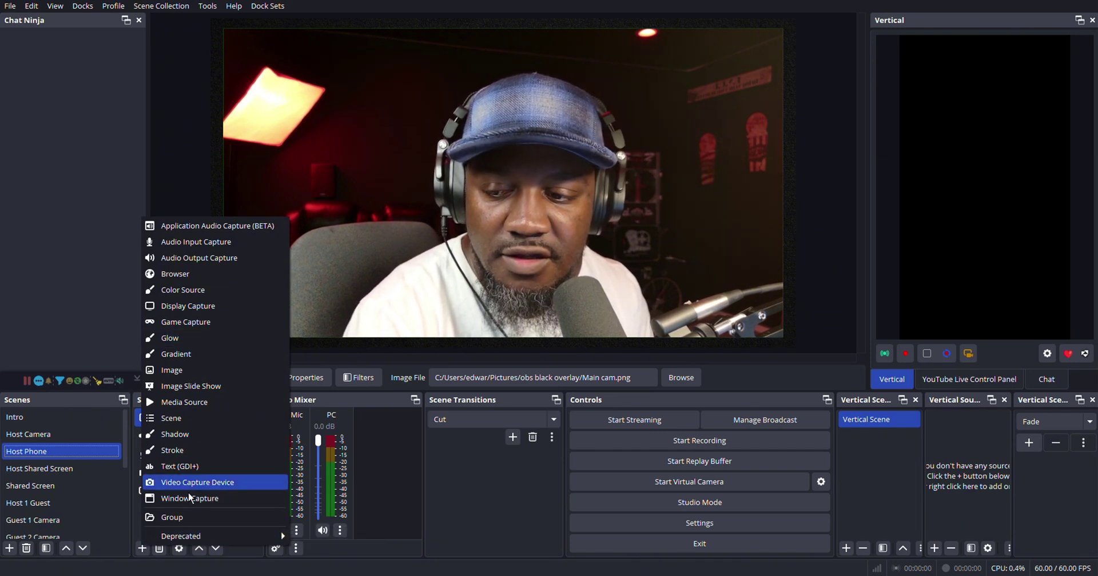
left_click(208, 496)
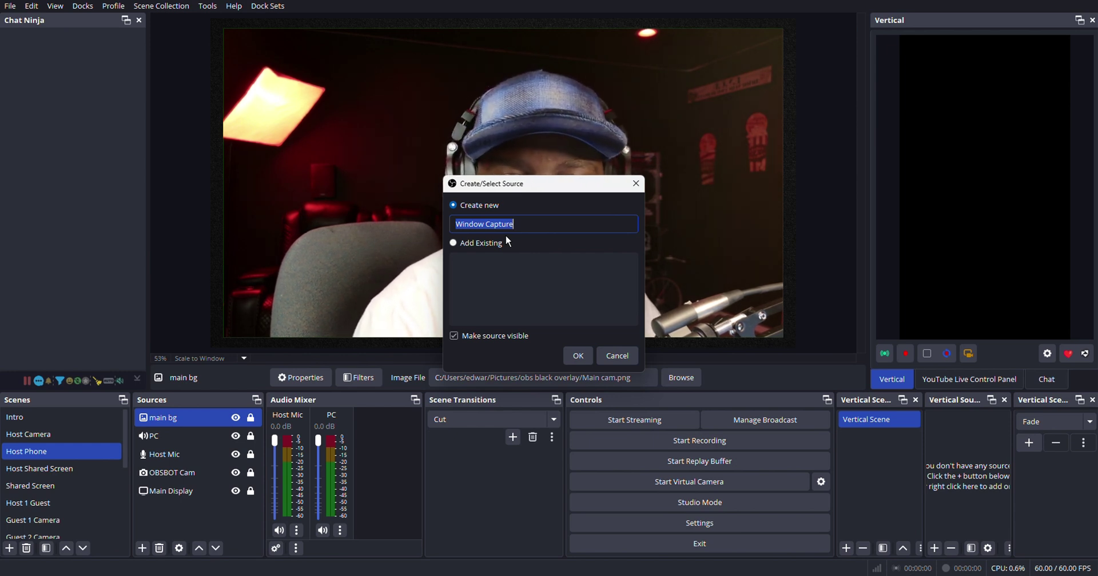
type("S24u")
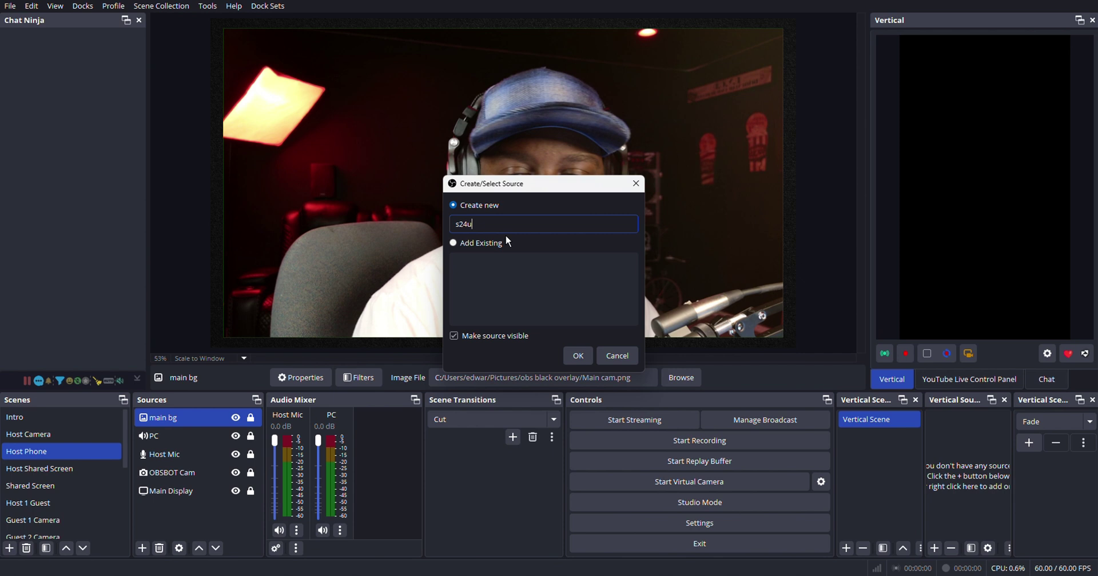
type("ltral")
key("BackSpace")
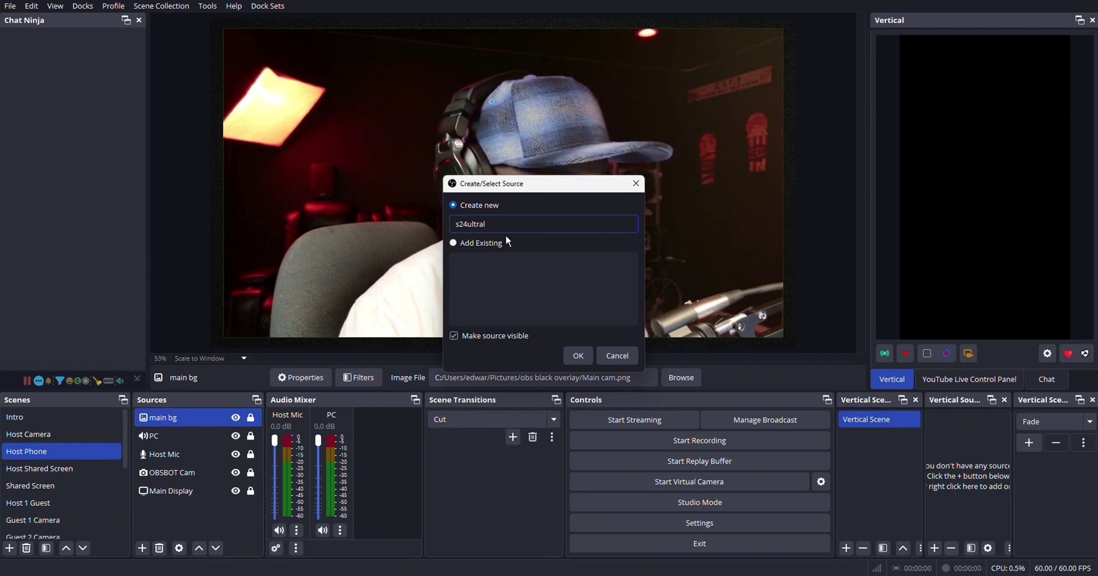
key("Left")
key("Left")
key("Left")
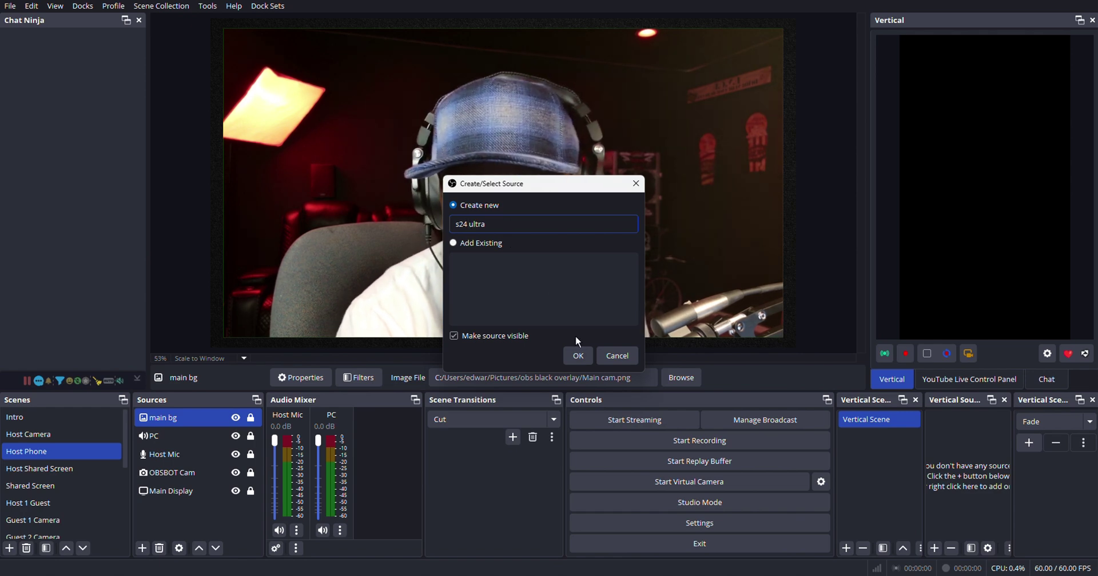
Set s24 ultra to capture the [SamsungFlow.exe]: Samsung Flow window and move it toward the preview centre.
left_click(573, 354)
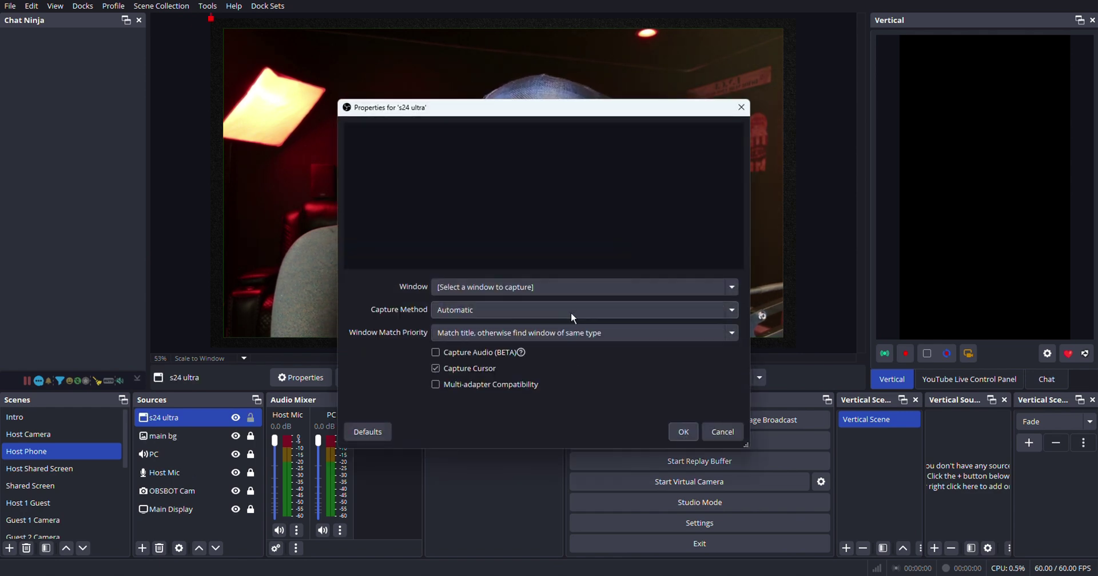
left_click(537, 287)
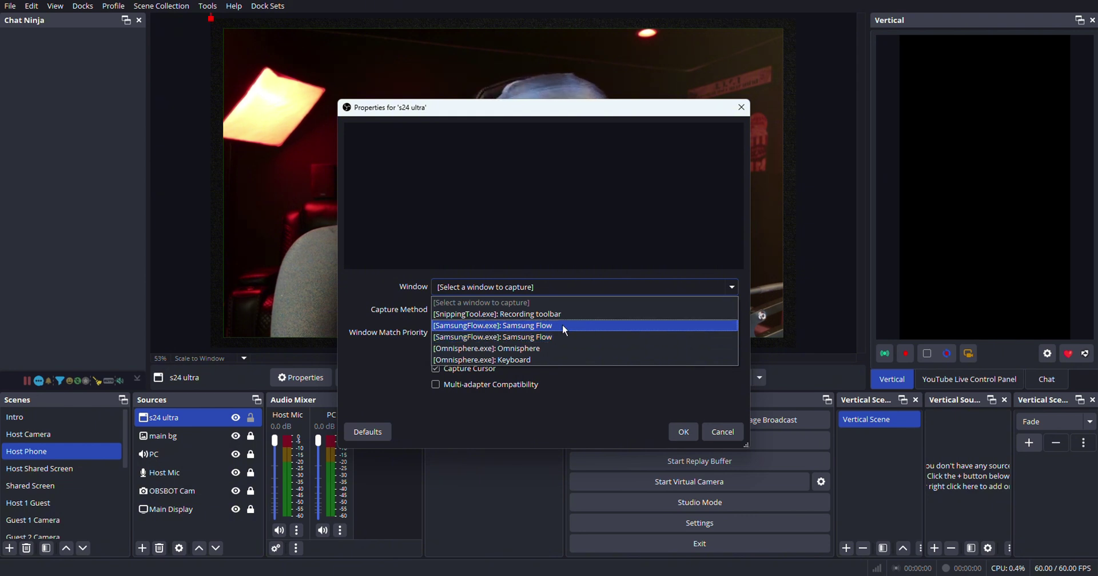
key("Escape")
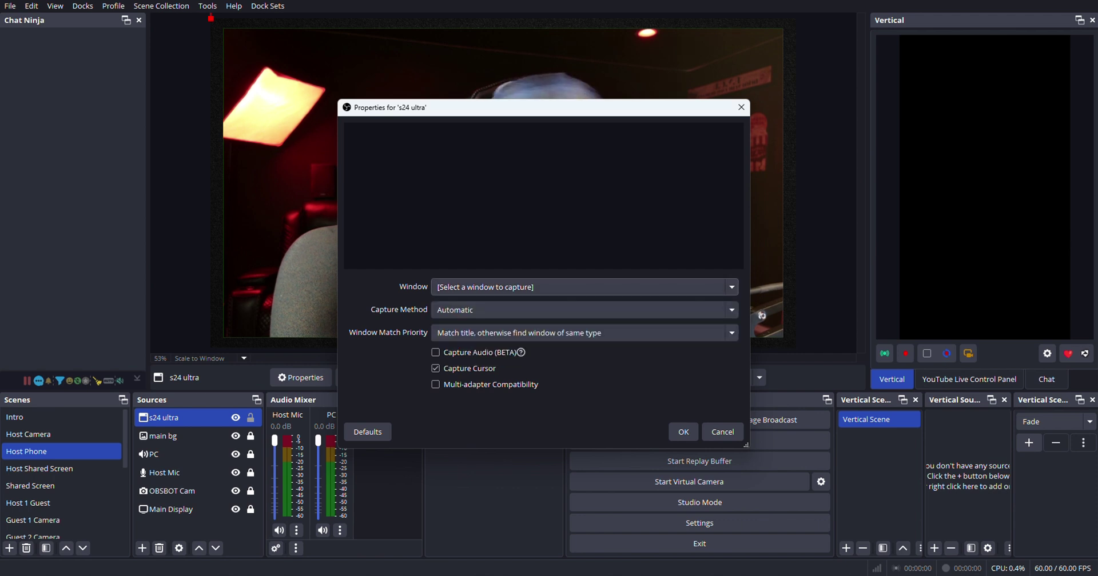
left_click(546, 289)
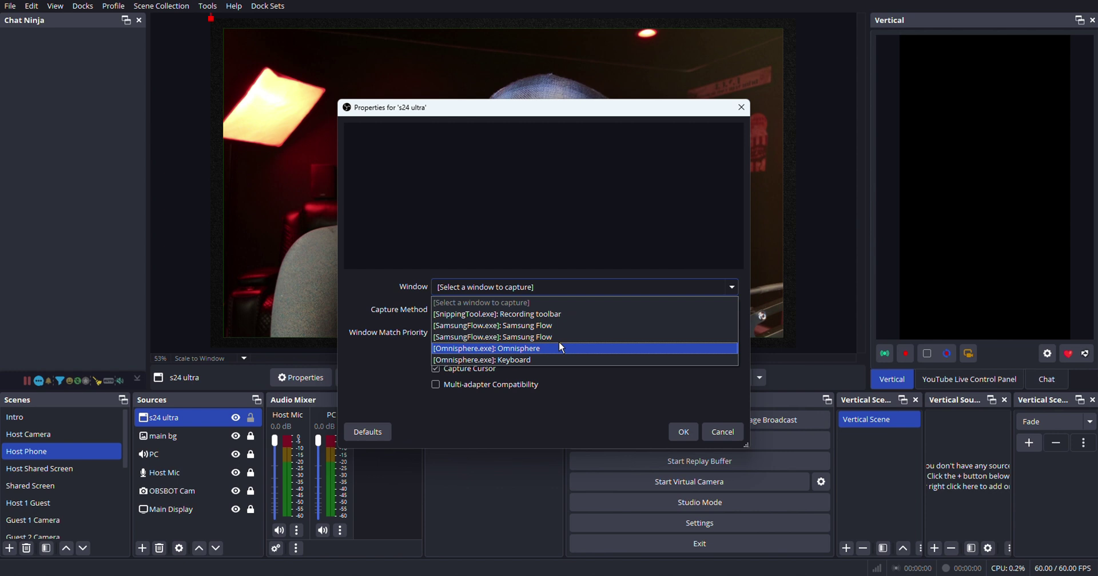
left_click(564, 325)
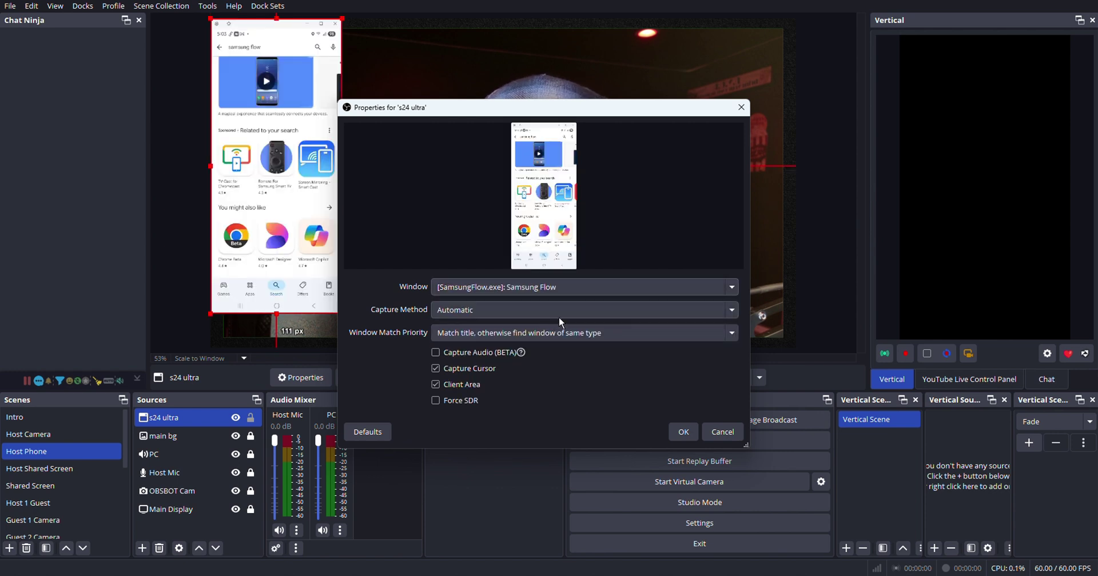
left_click(566, 287)
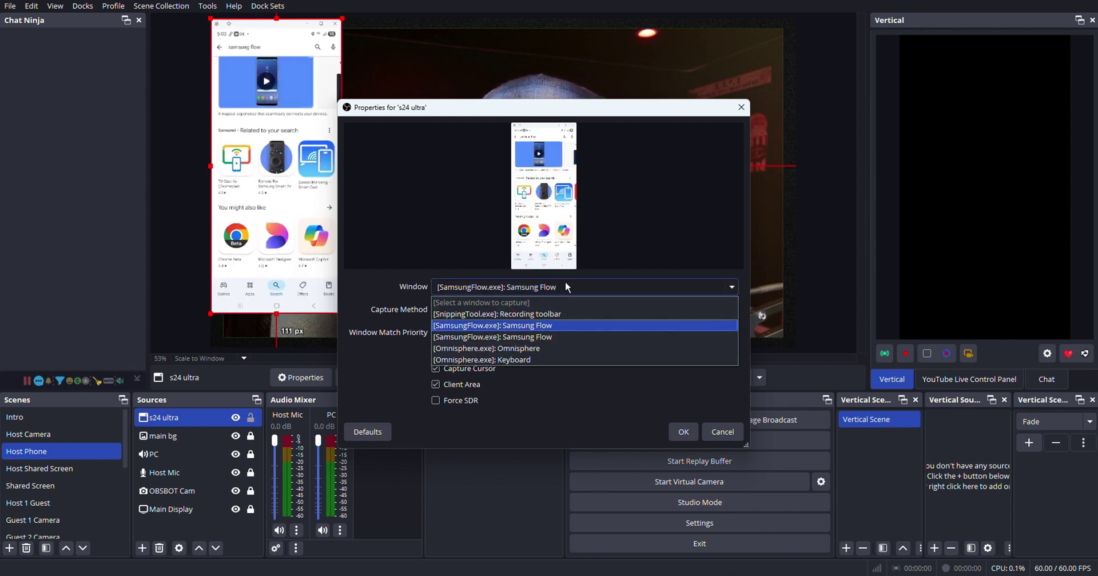
left_click(533, 337)
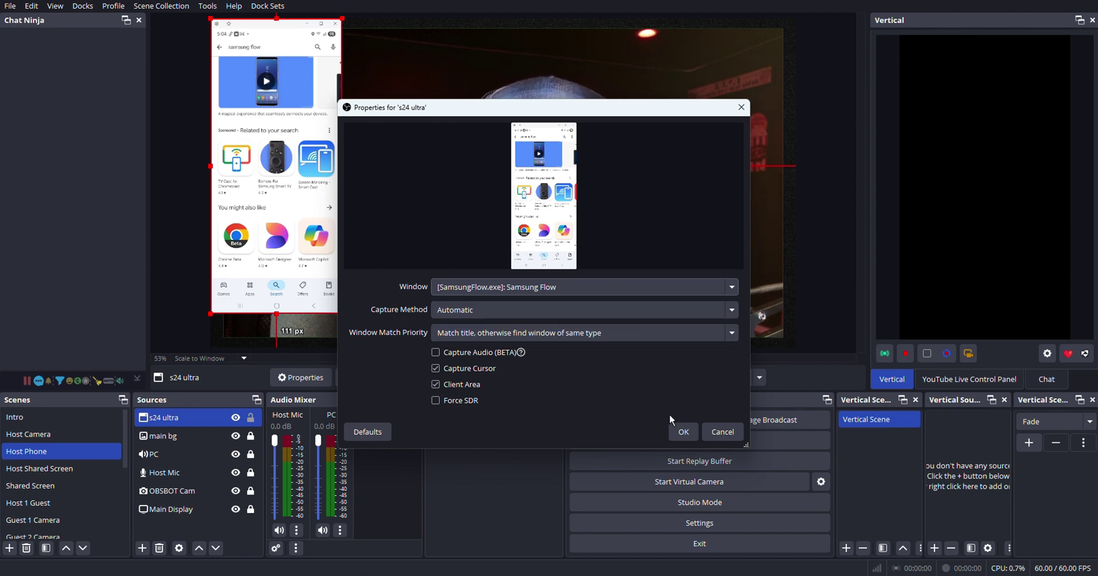
left_click(678, 433)
mouse_move(248, 166)
left_mouse_down()
mouse_move(563, 192)
mouse_move(663, 182)
left_mouse_up()
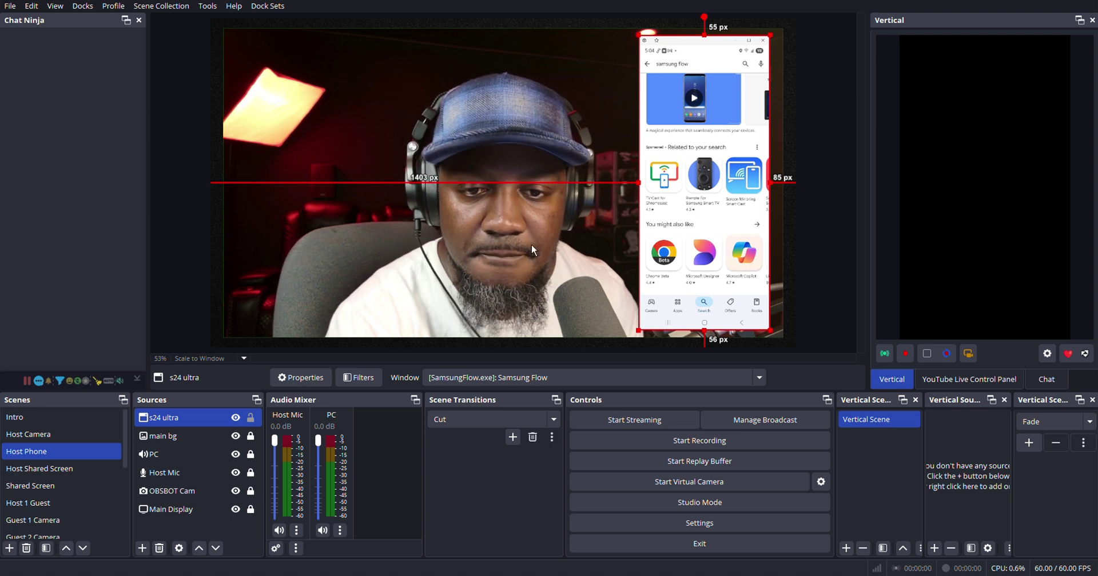
Lock the s24 ultra source in the Sources list.
left_click(250, 419)
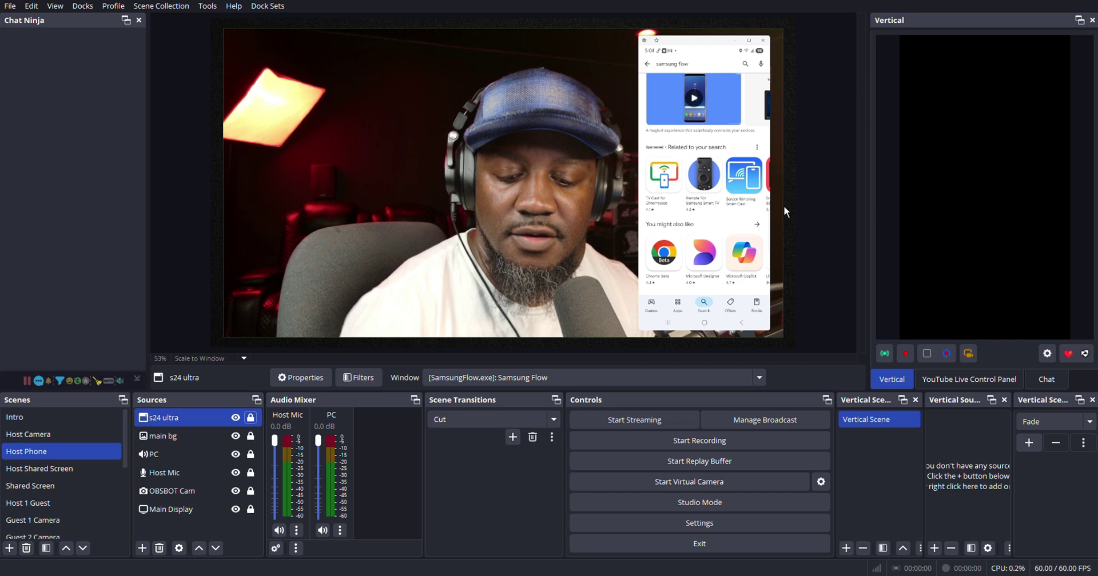